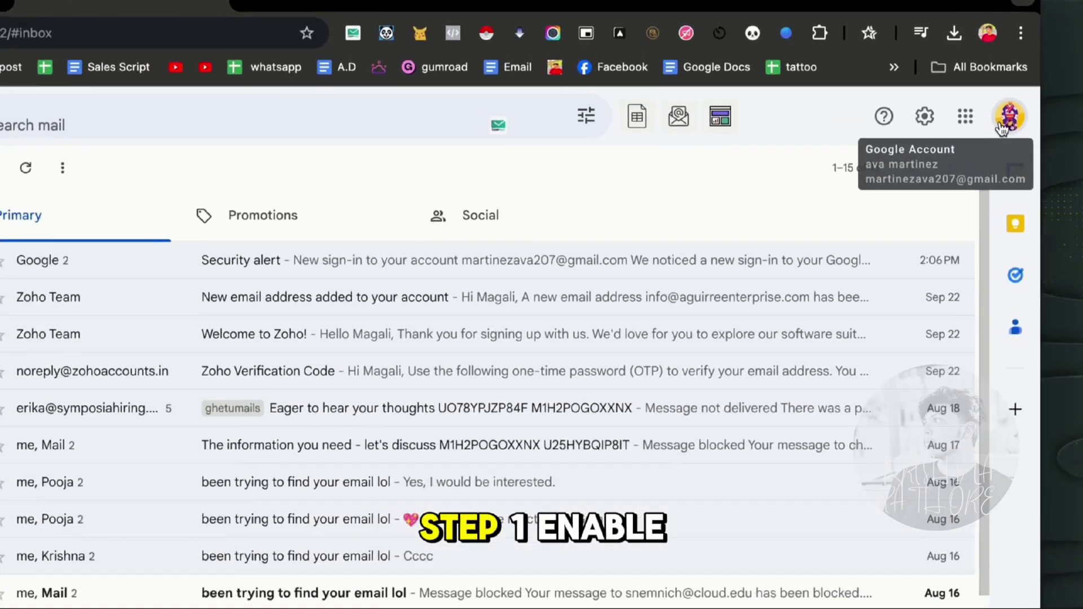
Open Manage your Google Account and go to its Security settings
left_click(958, 140)
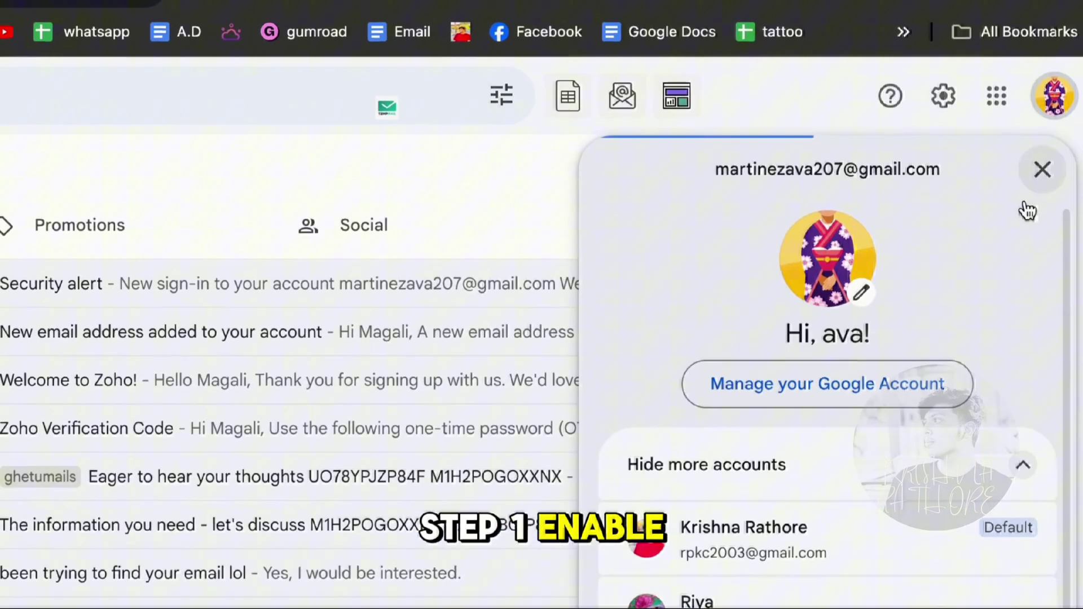
left_click(911, 381)
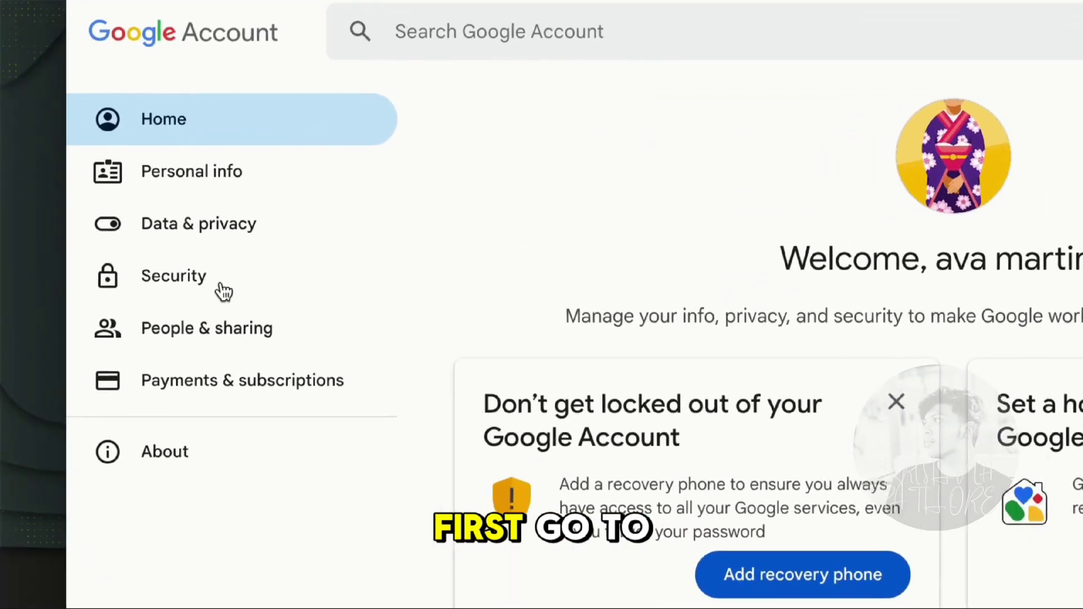
left_click(179, 271)
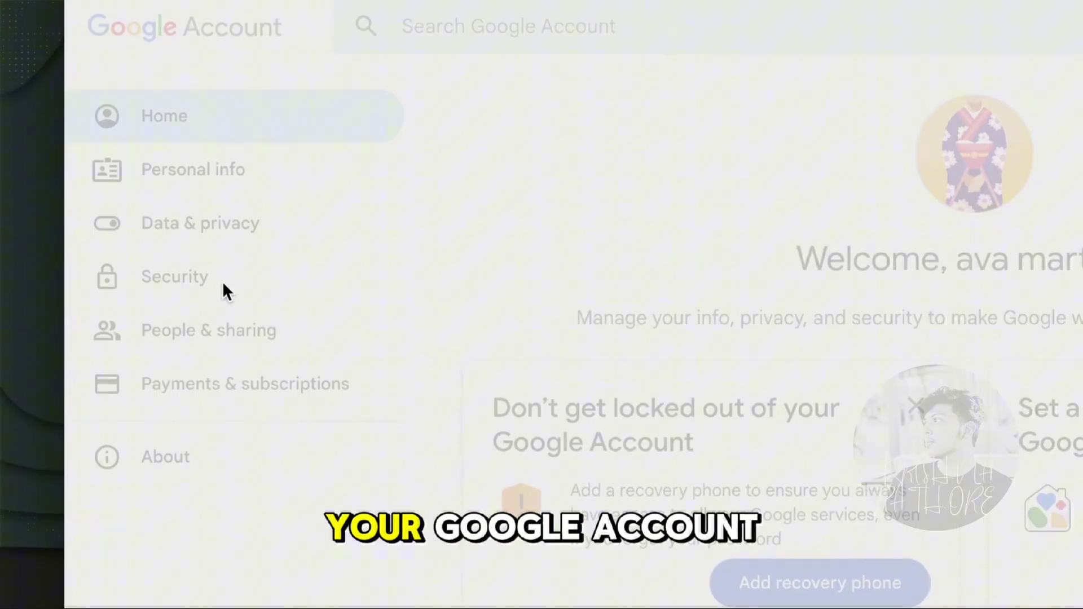
scroll(322, 391, "down", 10)
scroll(411, 358, "down", 1)
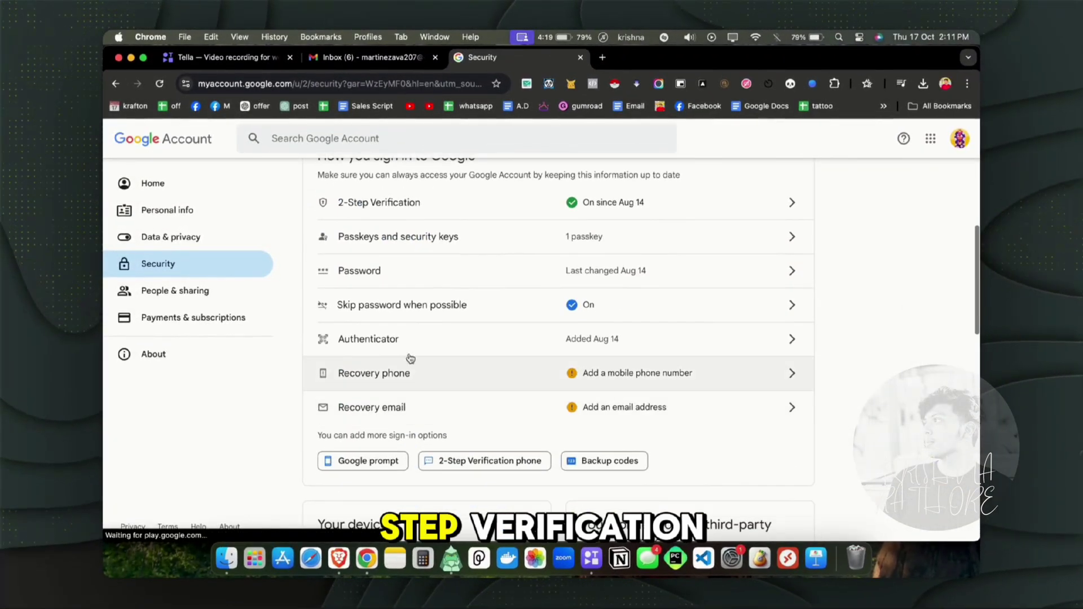
scroll(412, 215, "up", 1)
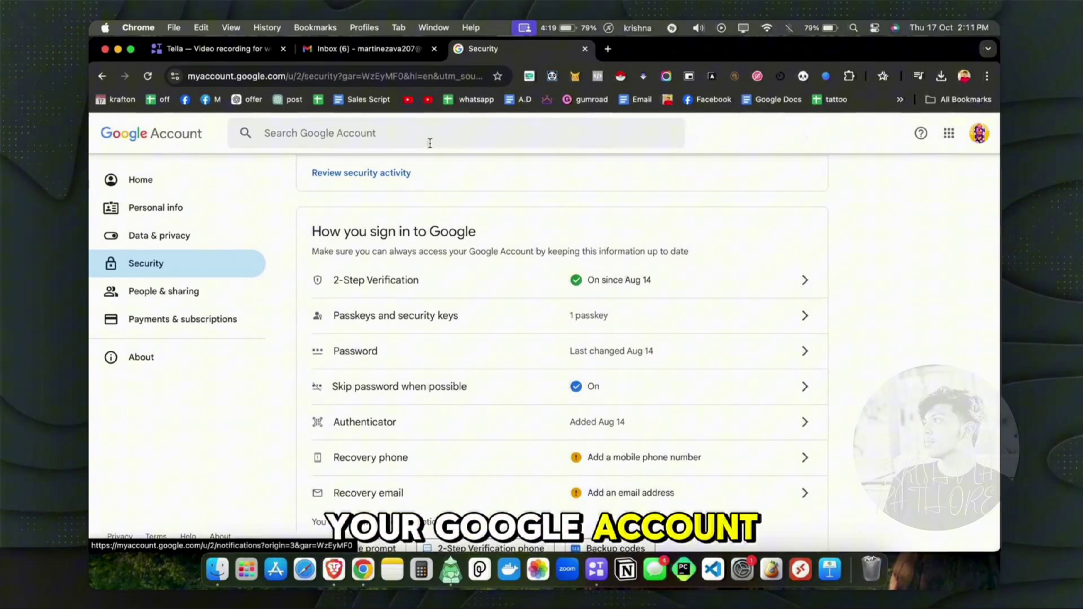
Generate a Google app password named 'Diamond Mailer' from the App passwords page
left_click(429, 143)
type("app passw")
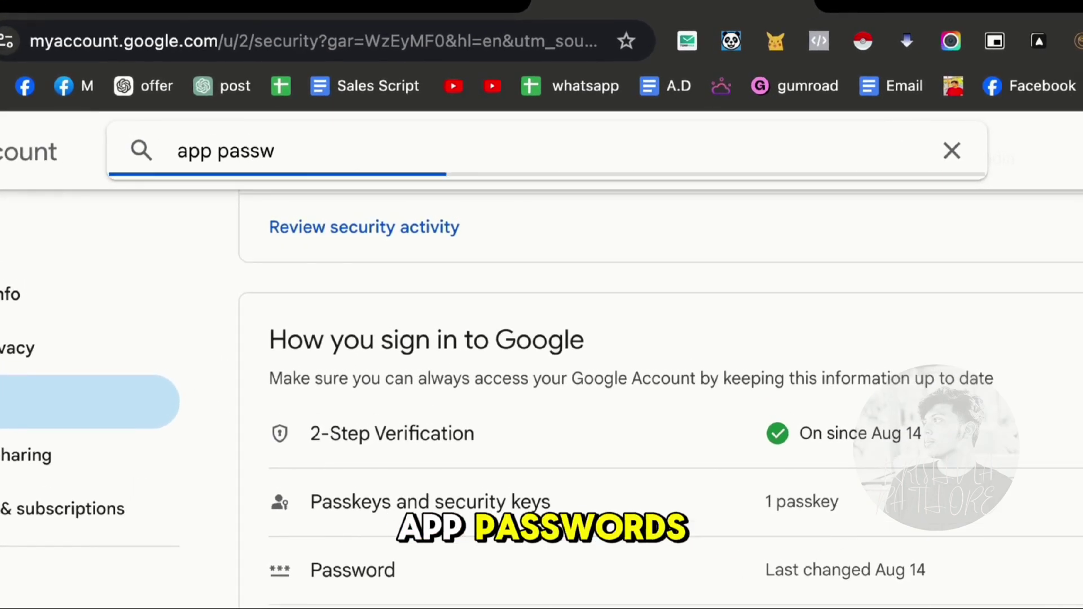
type("ord")
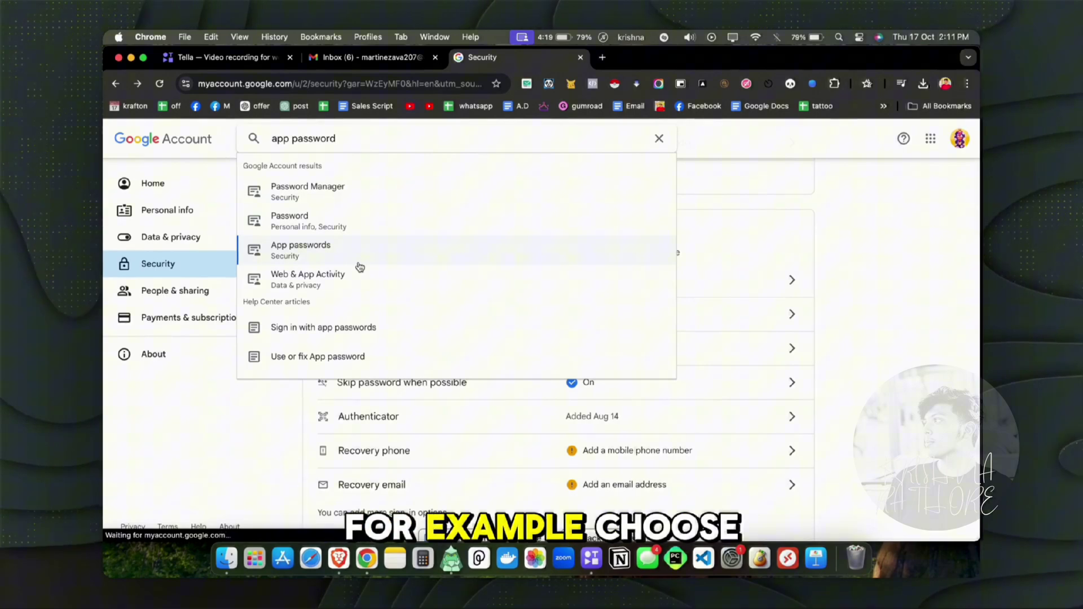
left_click(318, 480)
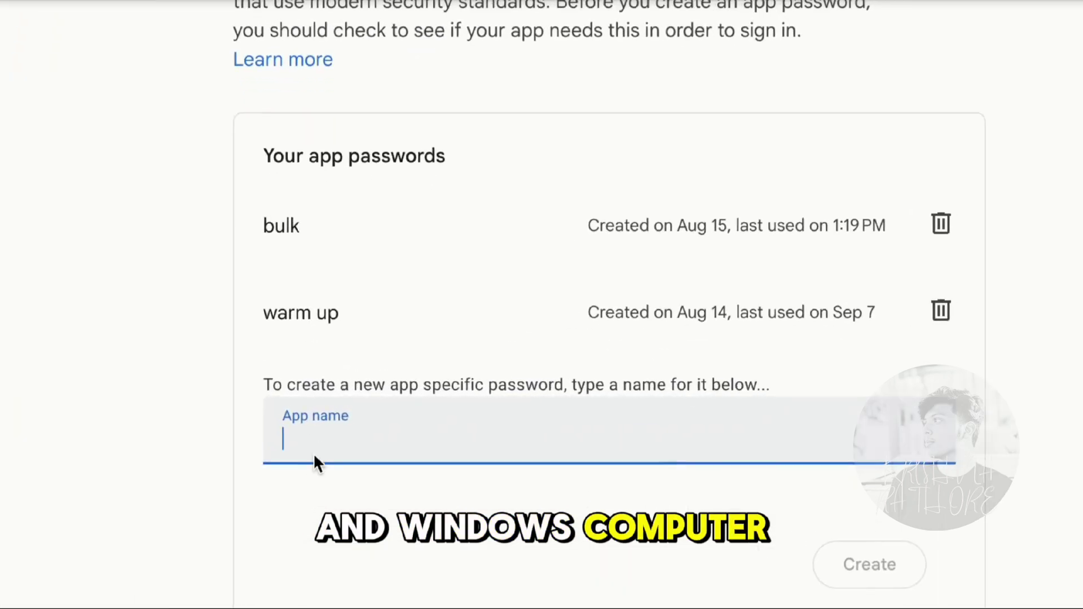
type("Diamond Mailer")
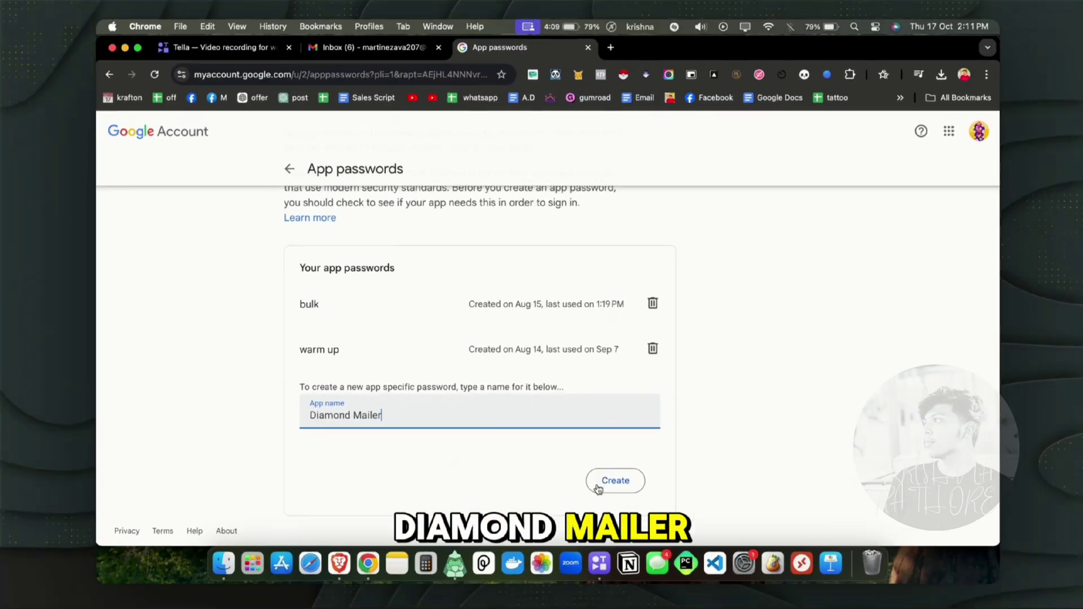
left_click(611, 484)
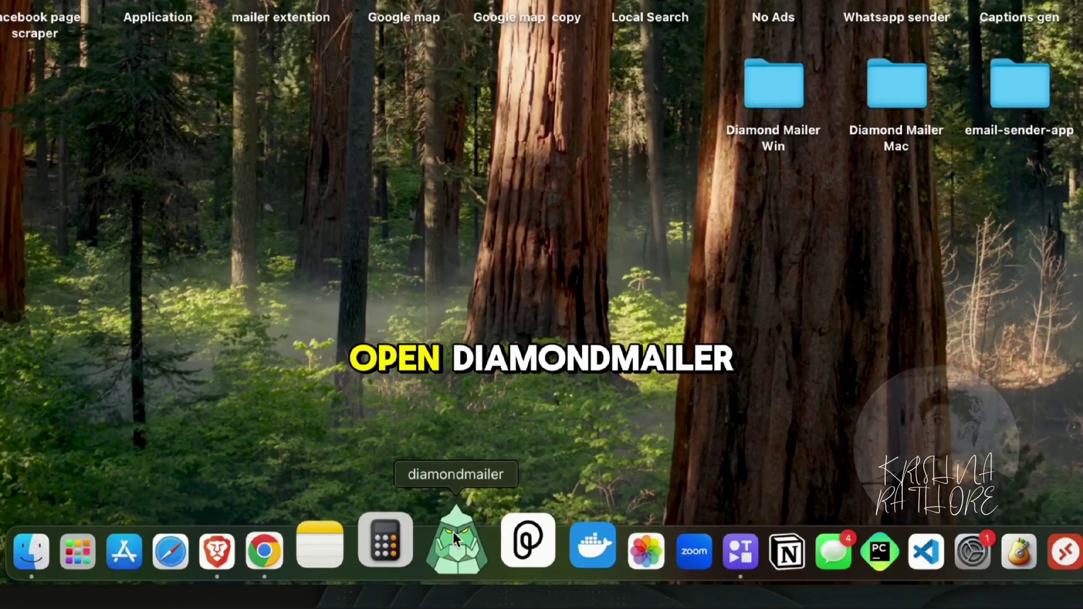
Launch Diamond Mailer from the Dock and enlarge its window
left_click(450, 558)
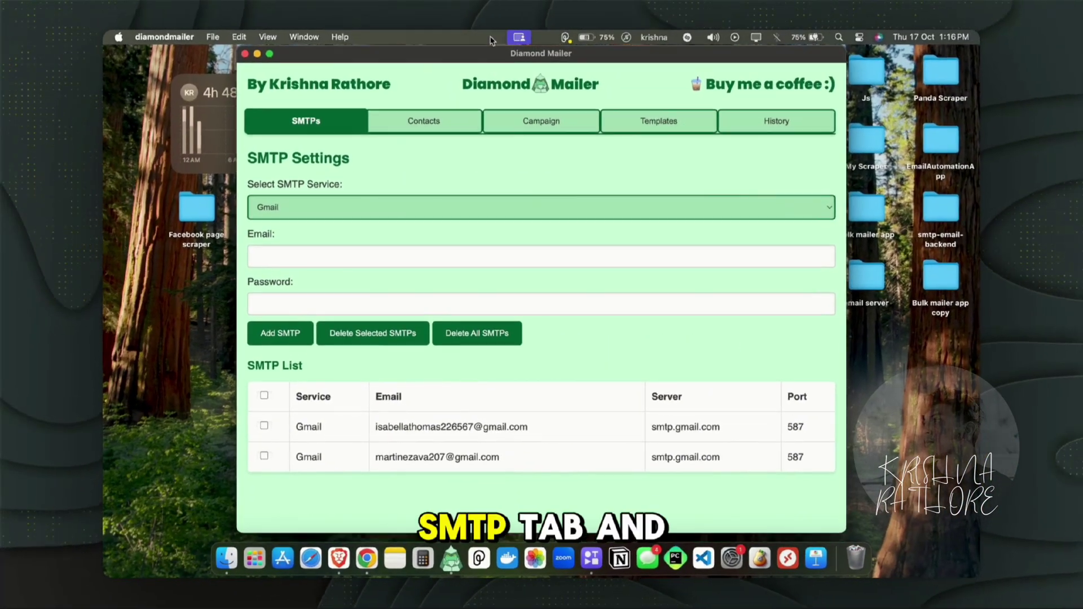
double_click(489, 59)
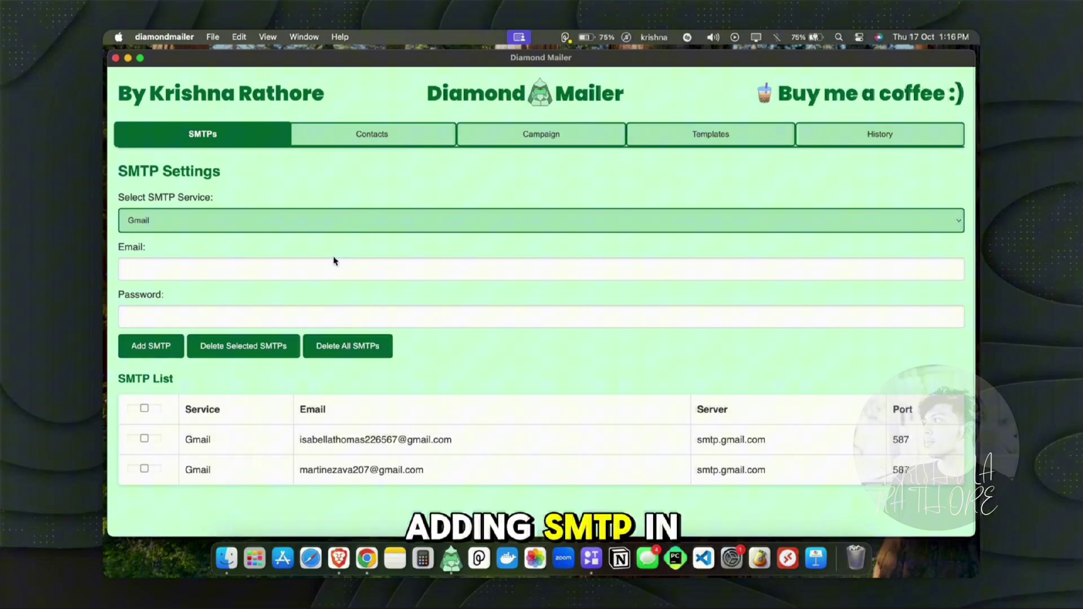
left_click(333, 261)
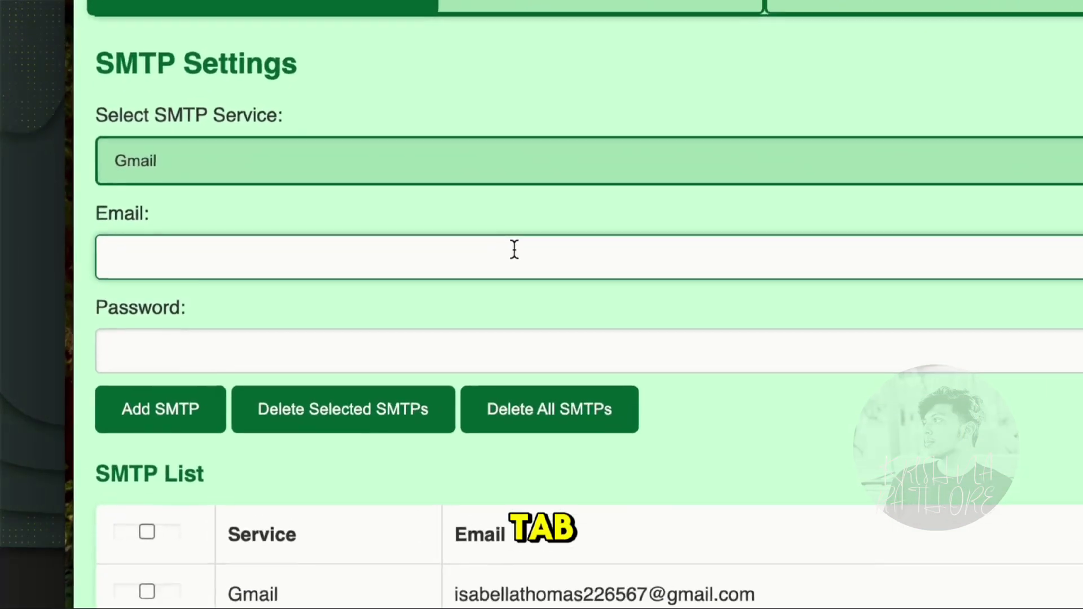
type("username@gmail.com")
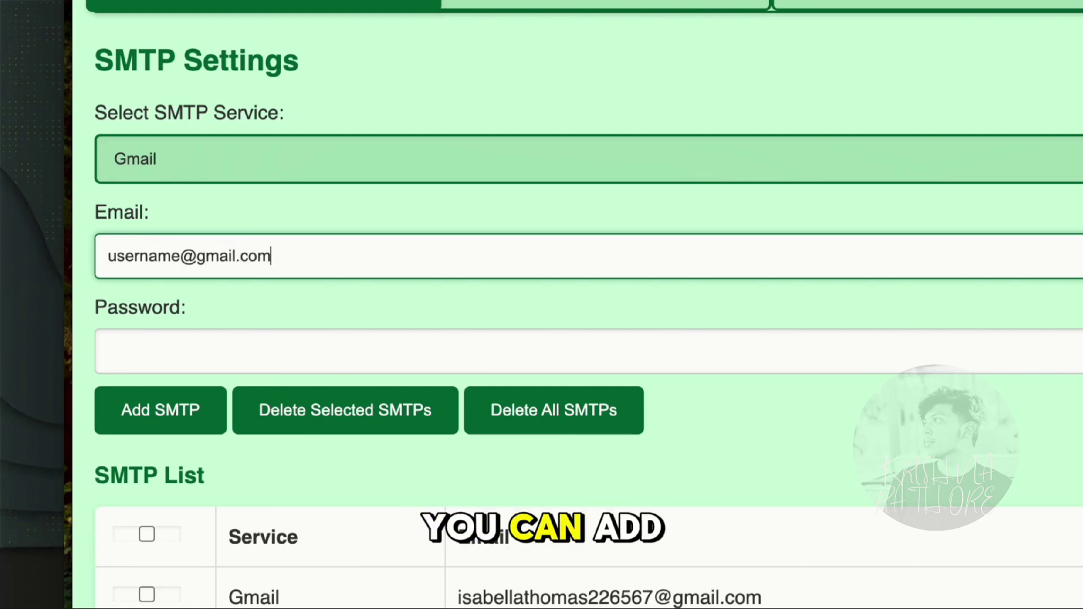
left_click(470, 334)
type("a")
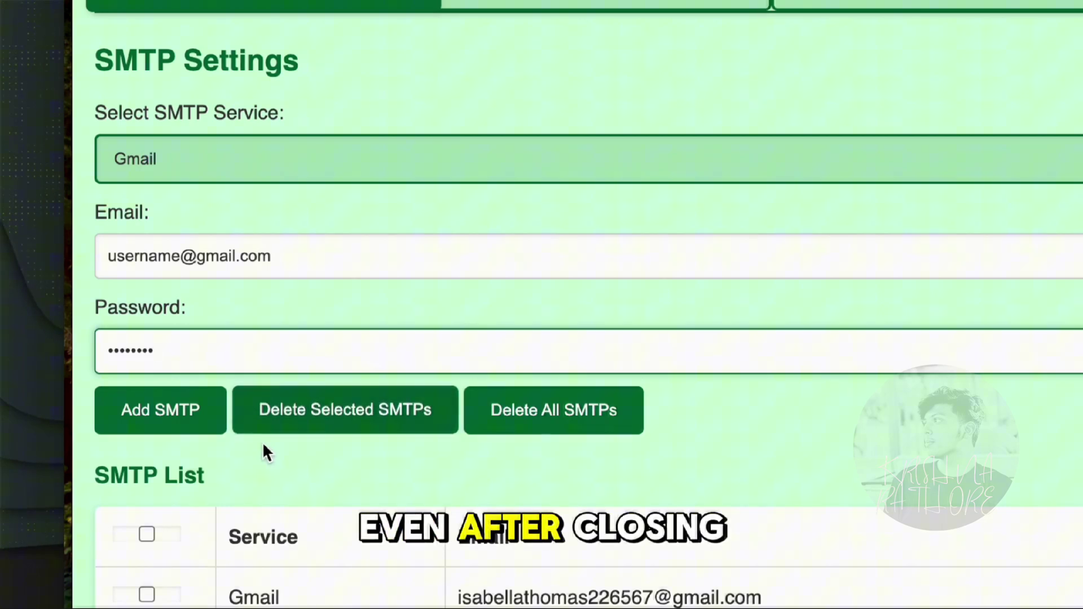
left_click(181, 428)
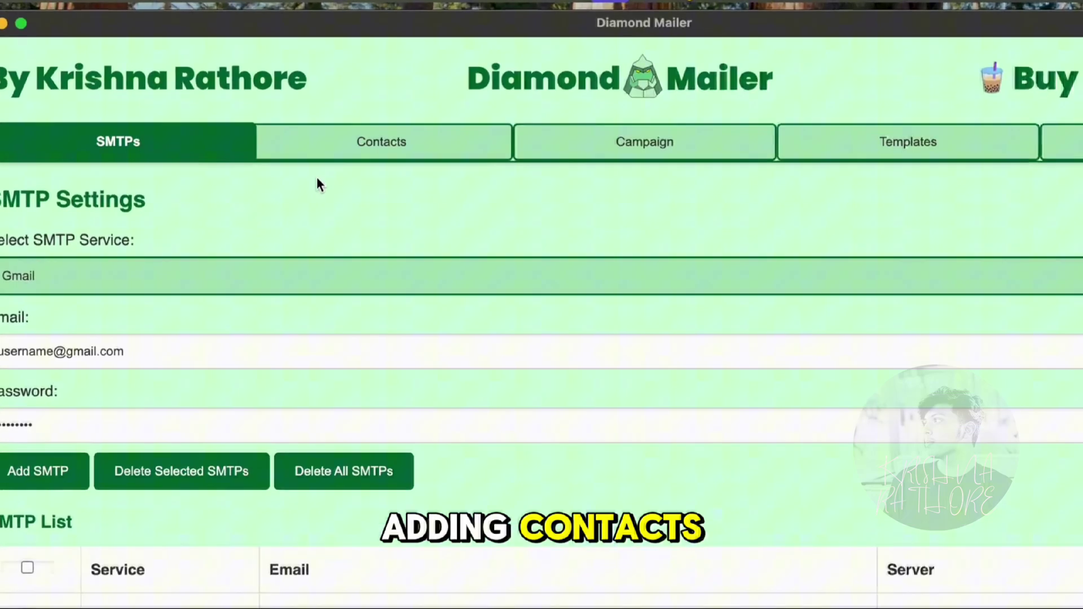
Add a contact with name, email, company Ahankar Studios and city Indore
left_click(364, 142)
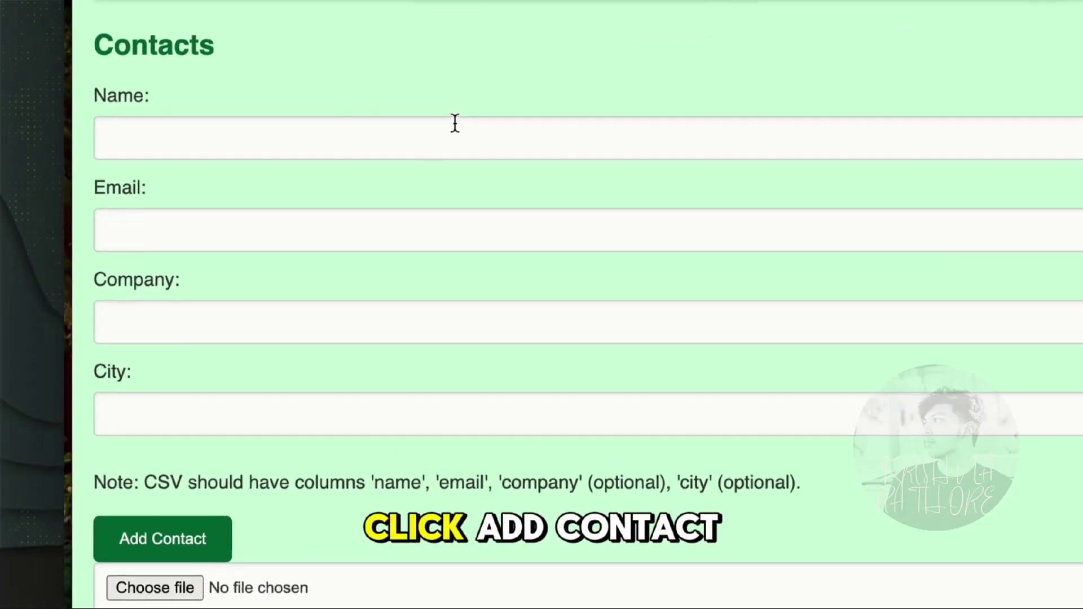
left_click(298, 220)
type("Krishna")
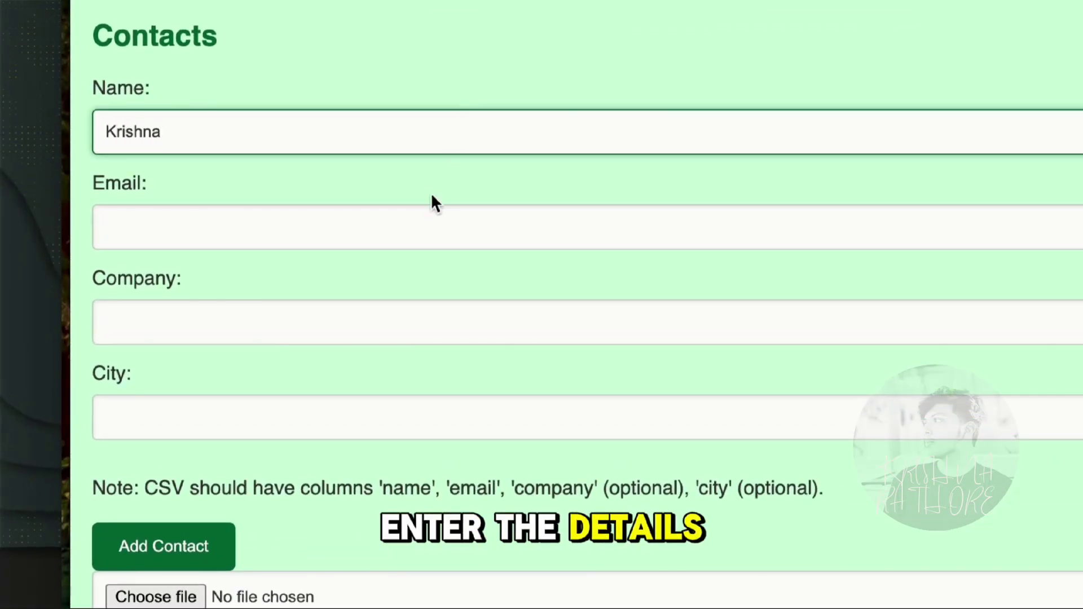
left_click(428, 207)
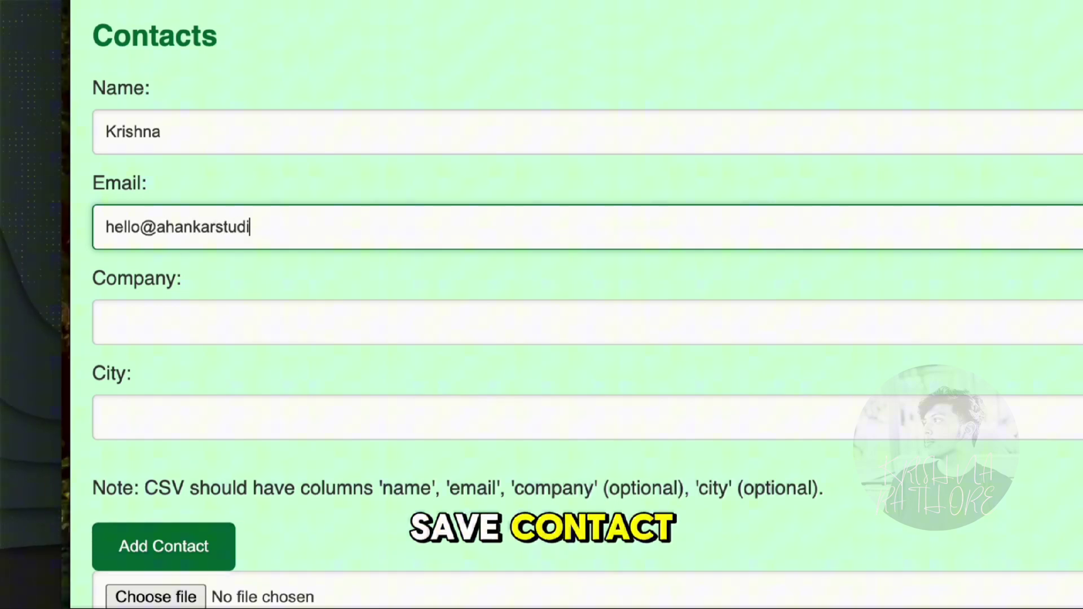
left_click(386, 316)
type("Ahankar Studios")
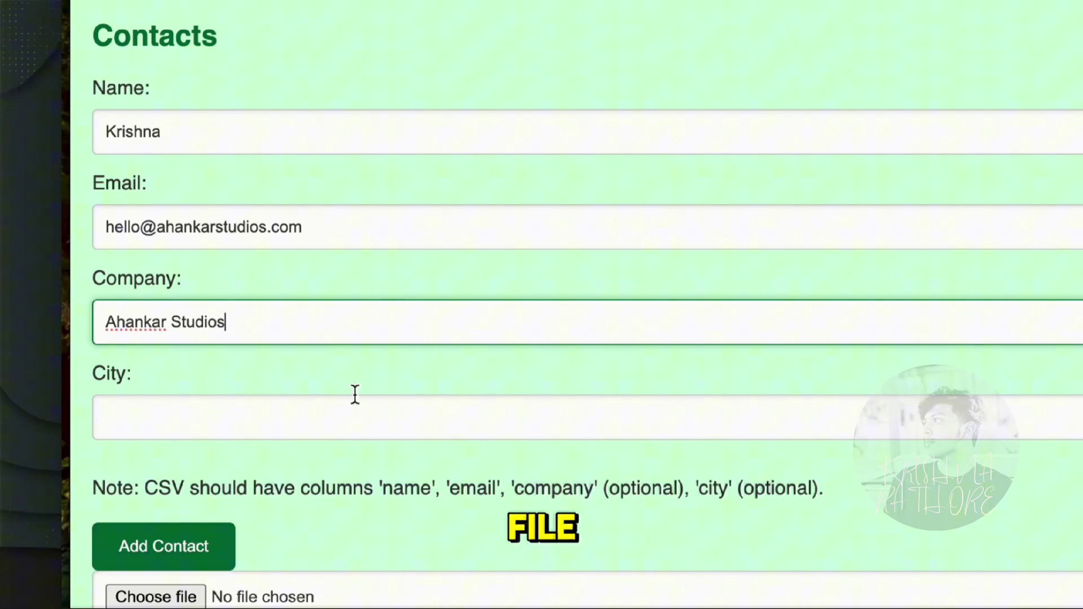
left_click(107, 416)
left_click(324, 472)
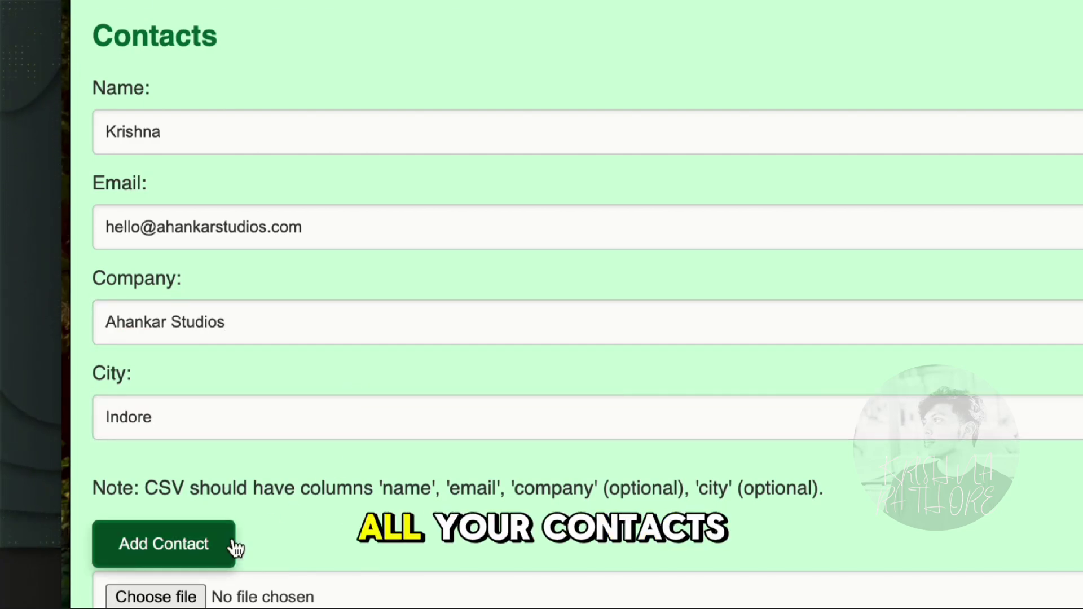
scroll(236, 525, "down", 3)
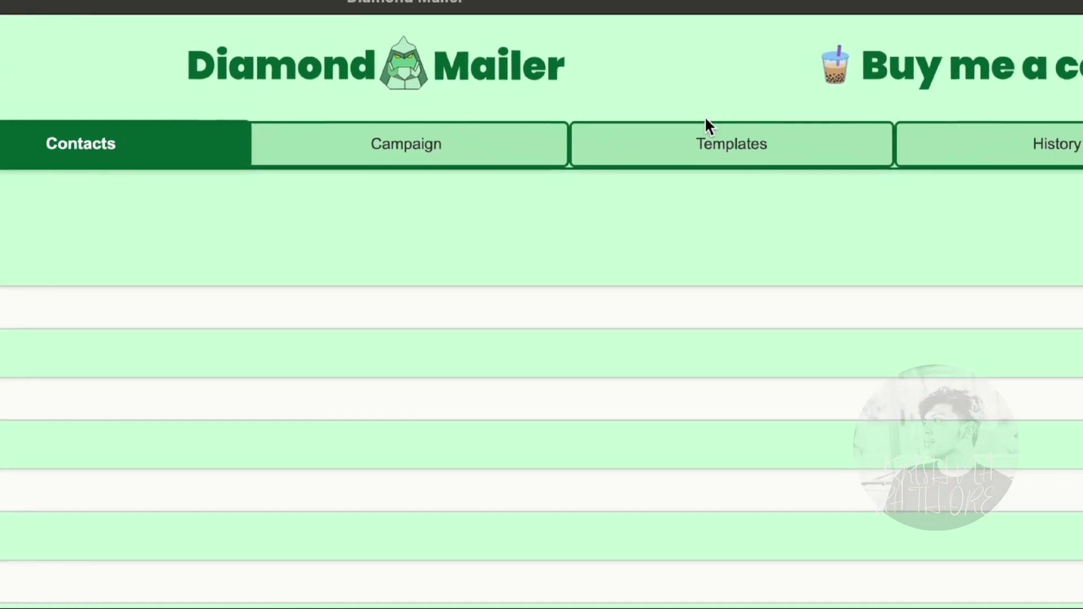
left_click(702, 132)
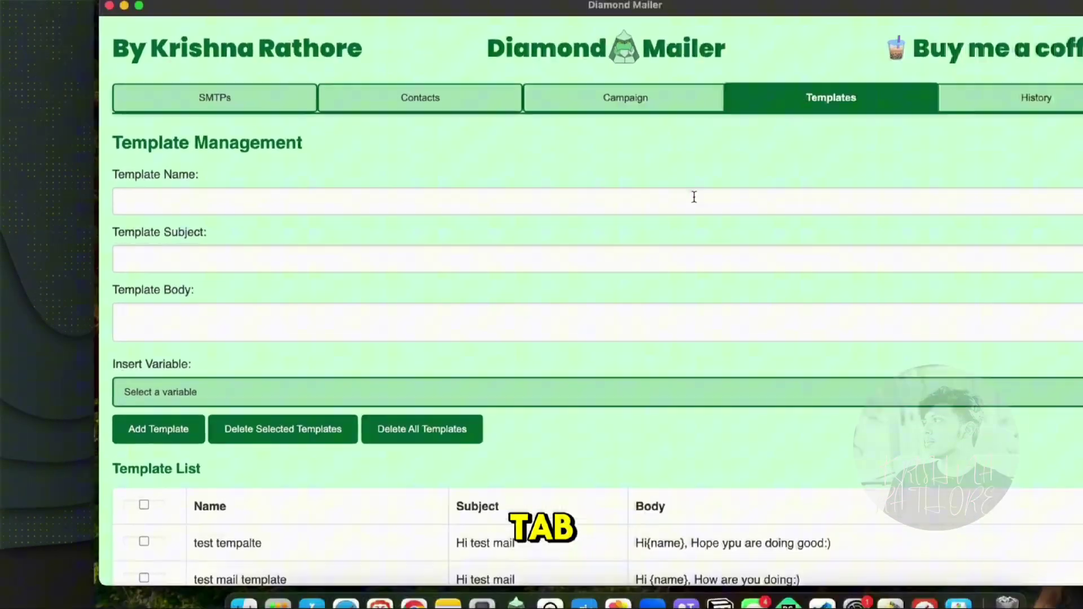
Save template 'Test diamond mailer temaplte' with subject 'Hi test mail from Diamond Mailer' and {name} greeting
left_click(1053, 124)
type("Test diamond mail")
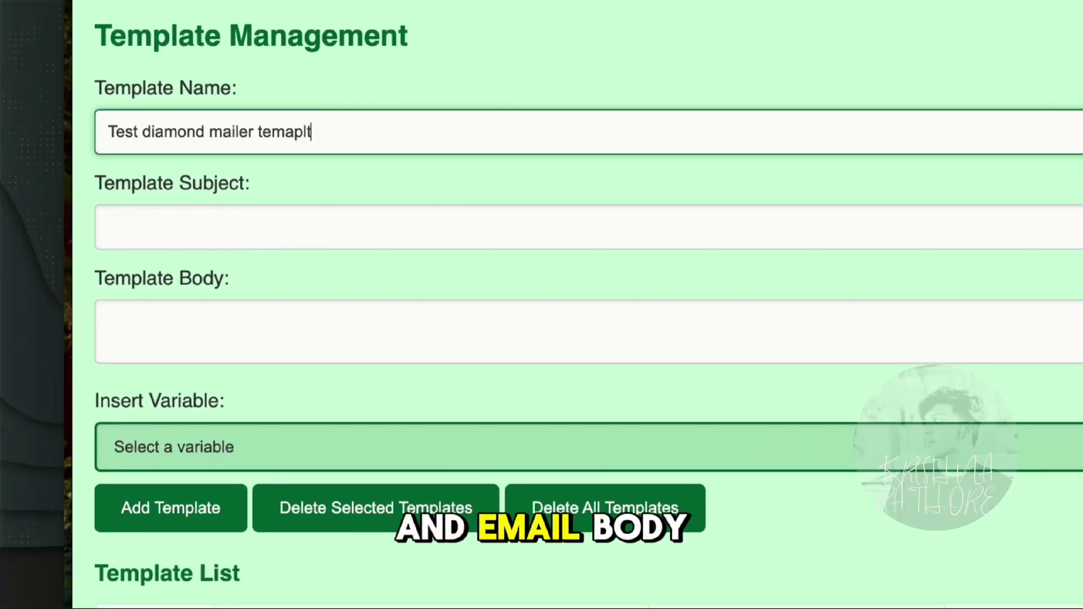
type("er temaplt")
left_click(991, 217)
type("test mail from Diamond Mailer")
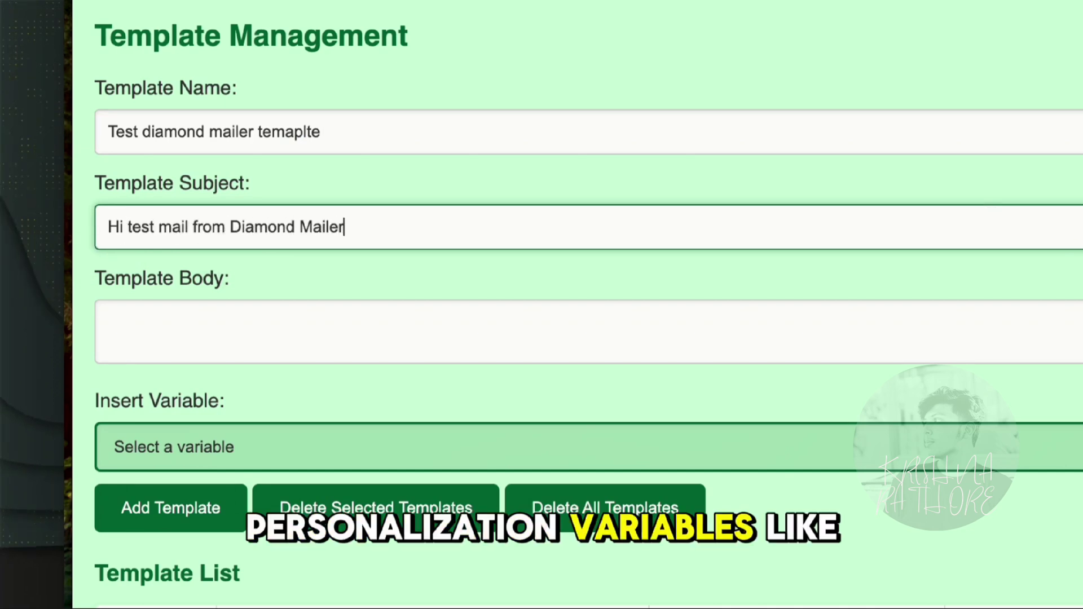
key("Tab")
type("Hi")
left_click(688, 447)
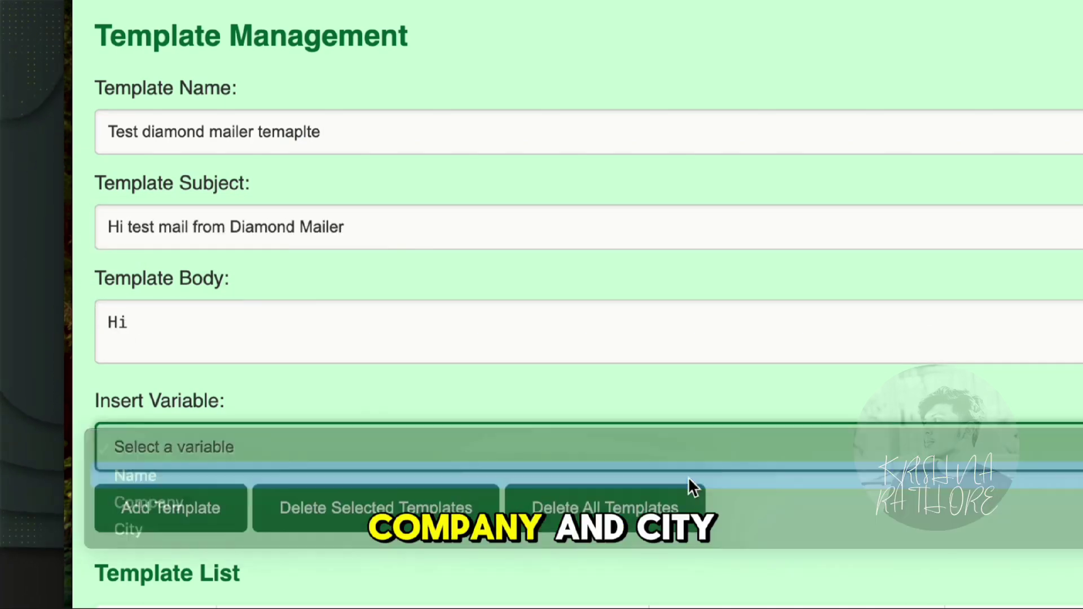
left_click(689, 474)
type(",")
key("Return")
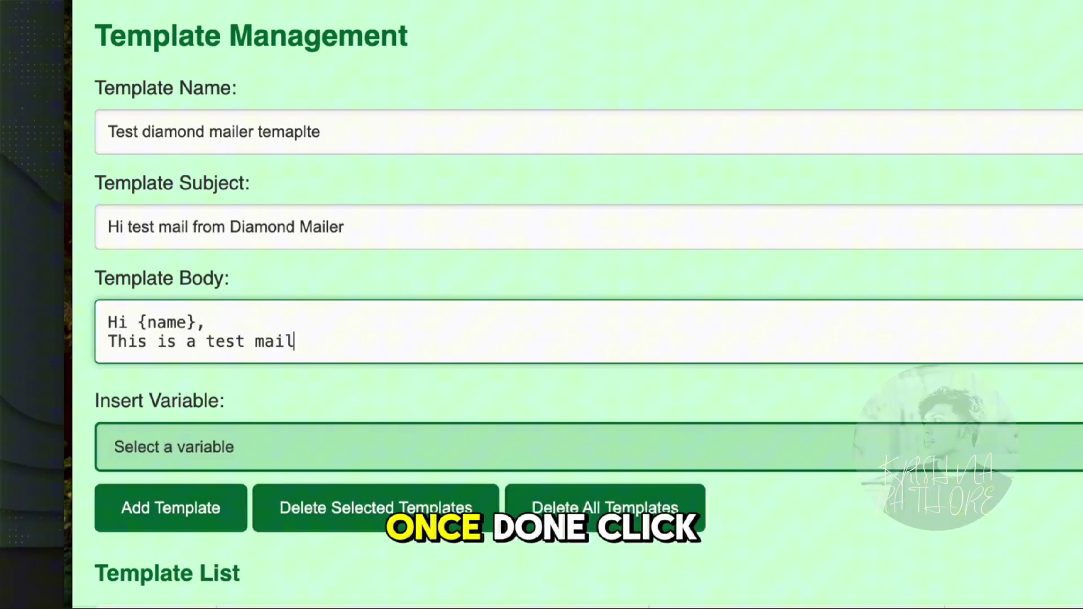
left_click(228, 503)
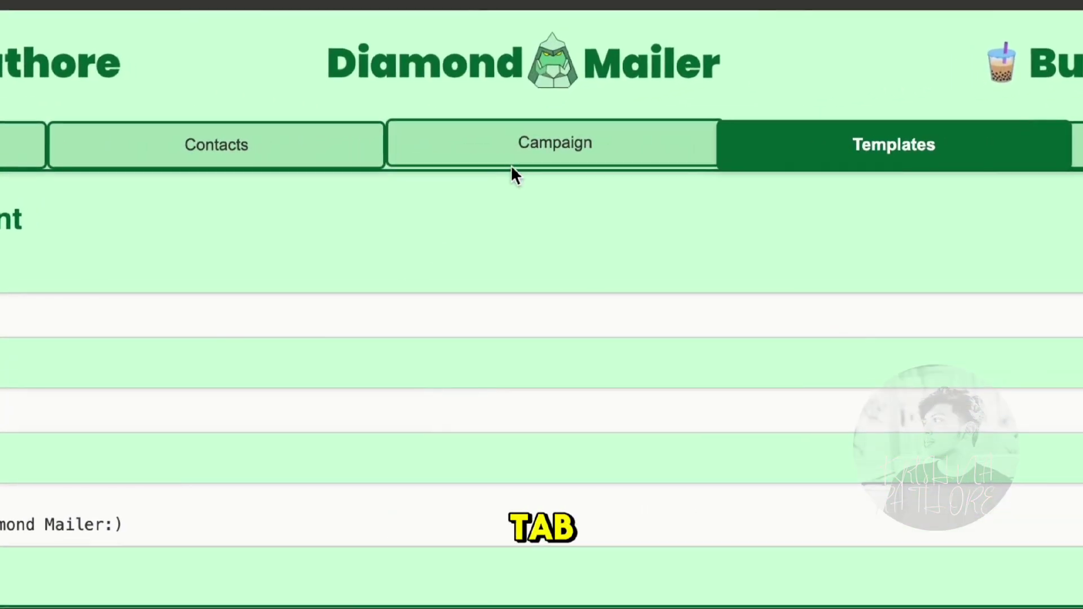
Choose the new template for a campaign
left_click(511, 159)
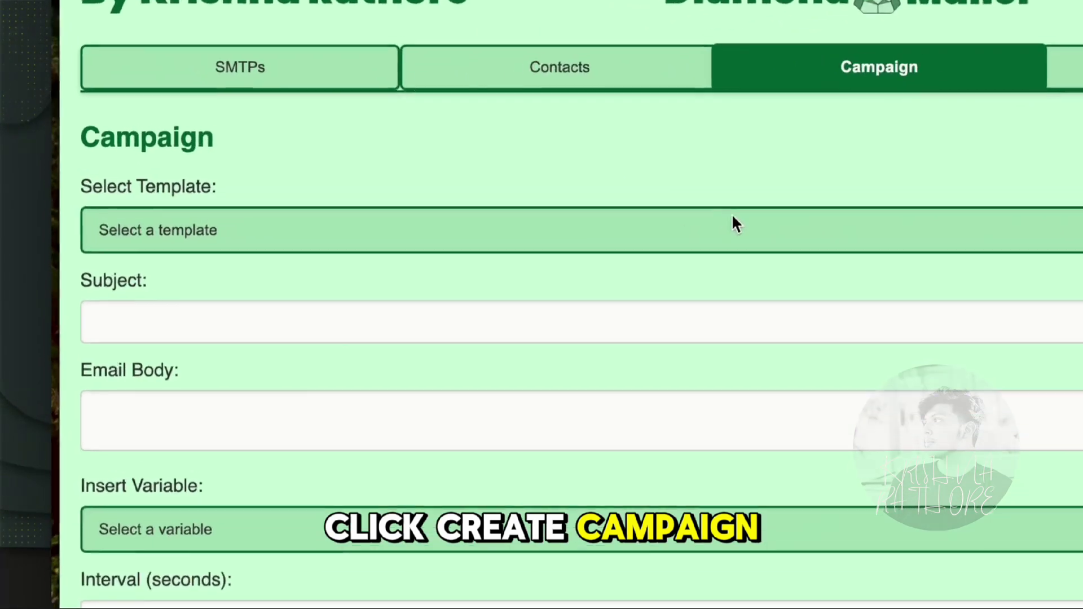
left_click(462, 219)
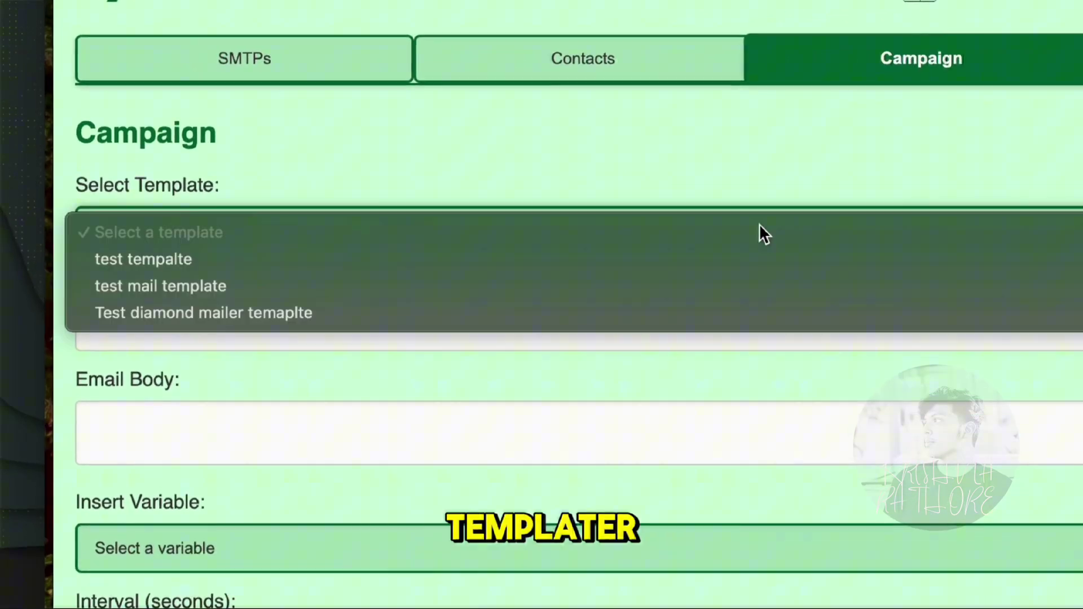
key("Escape")
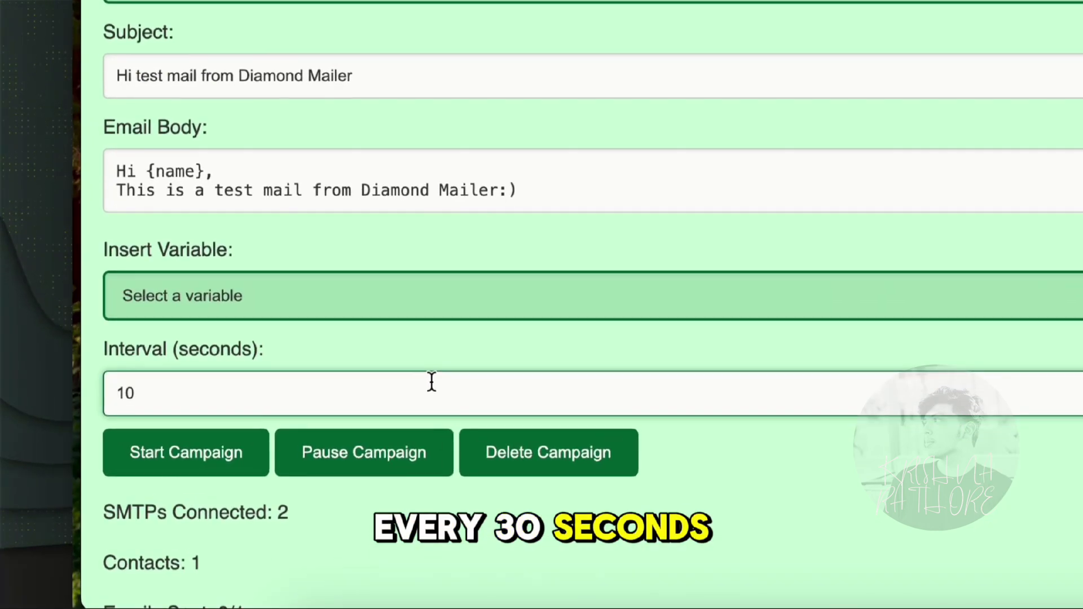
Send the campaign at a 30-second interval and check the received email in Zoho Mail
left_click(284, 424)
key("Left")
key("BackSpace")
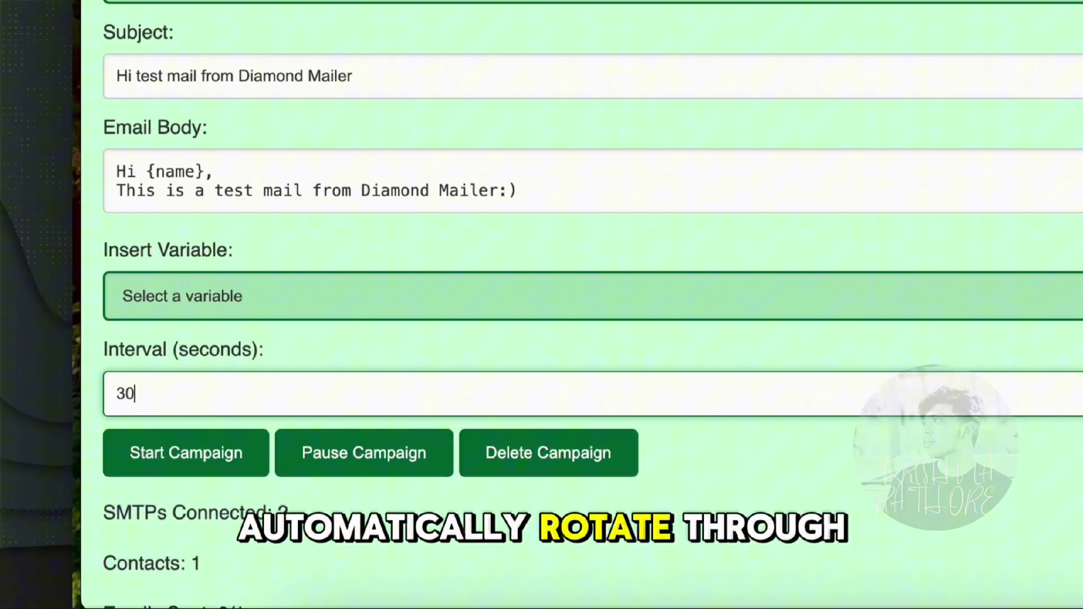
scroll(542, 338, "down", 3)
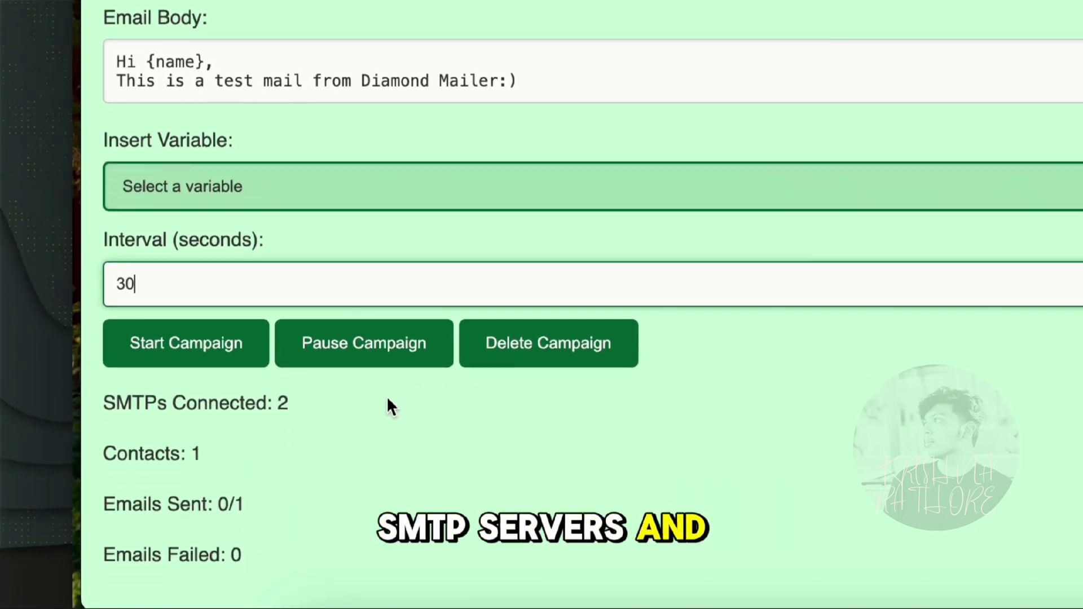
left_click(207, 361)
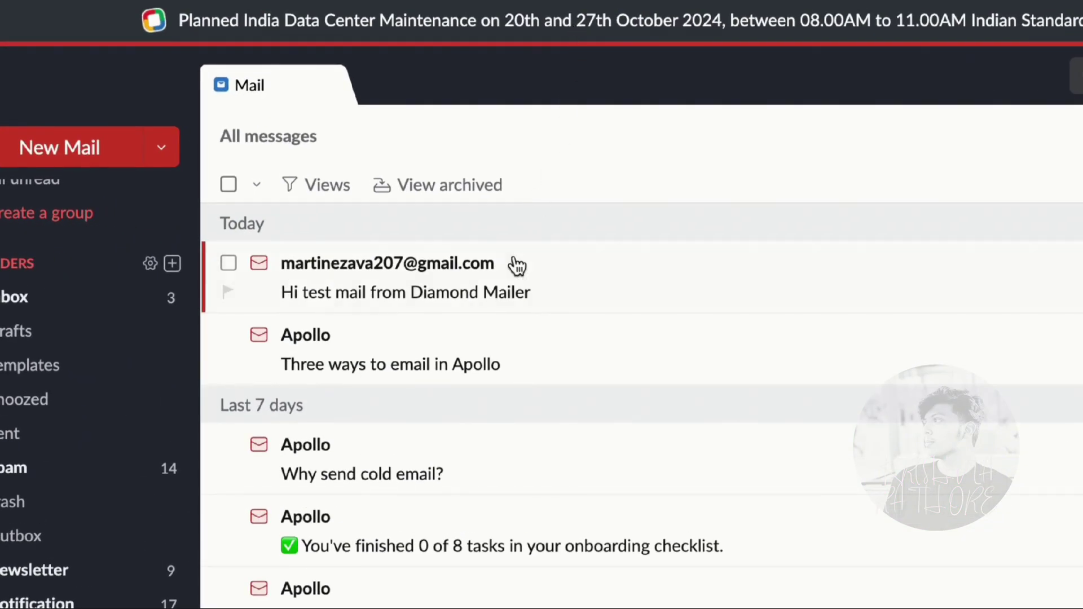
left_click(517, 266)
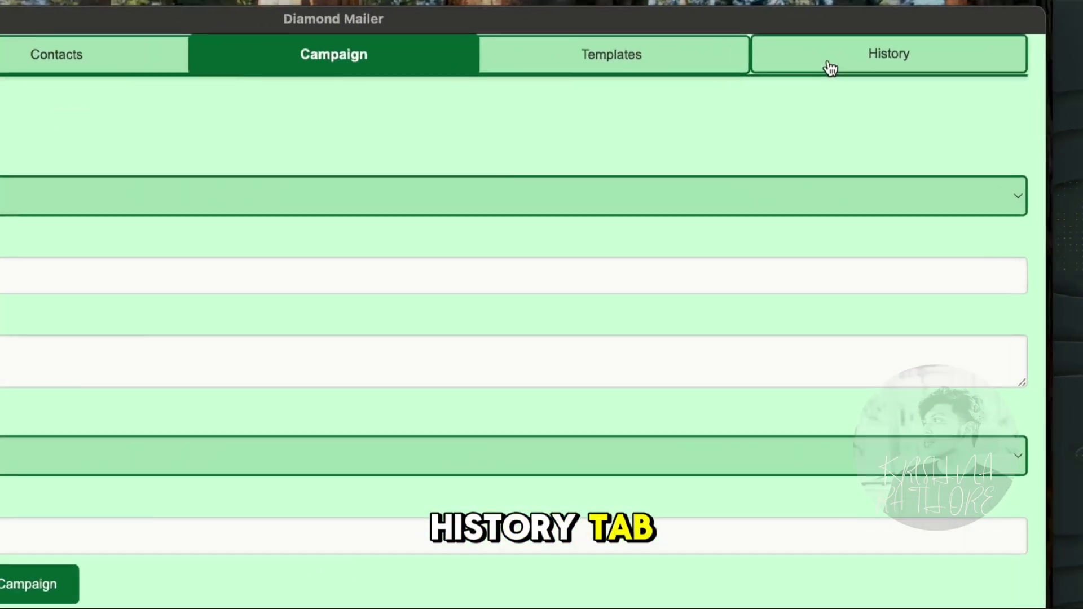
Review History showing both emails to Ahankar Studios addresses sent successfully
left_click(843, 83)
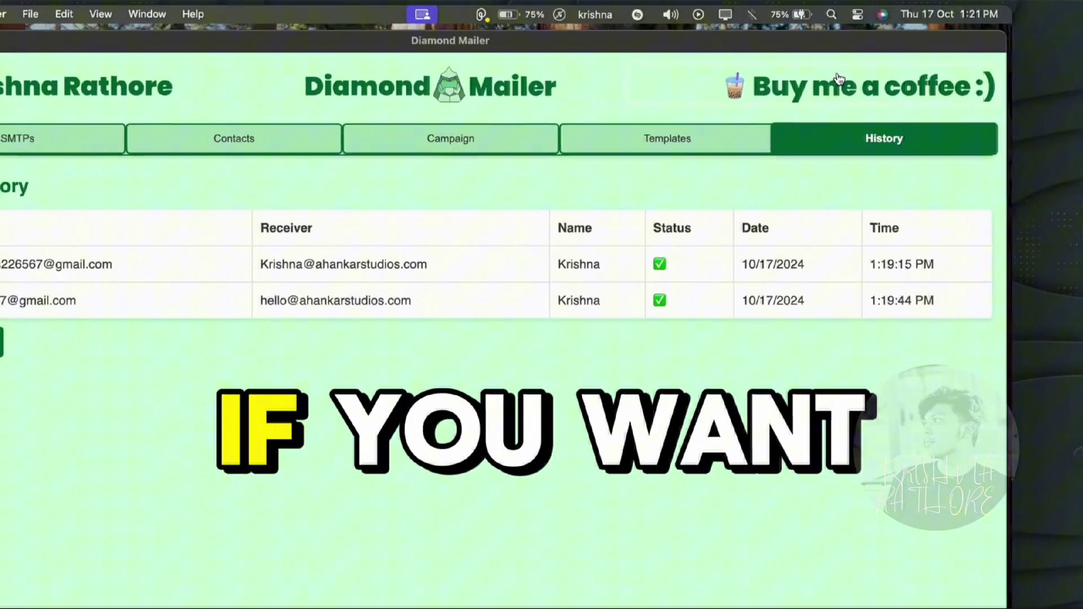